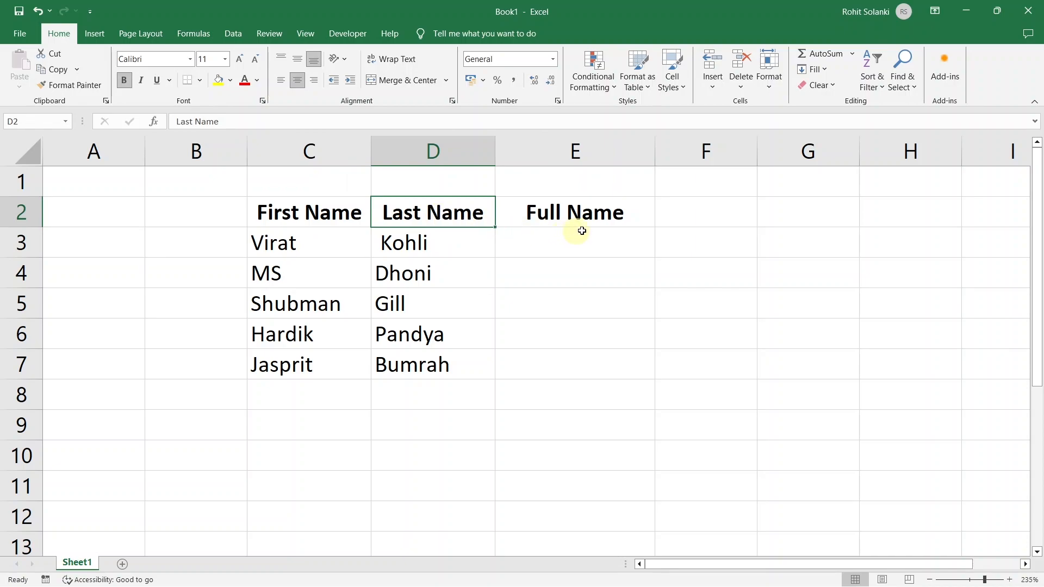
# Open the Insert Function dialog for cell E3 and set the function category to All.
pyautogui.click(623, 216)
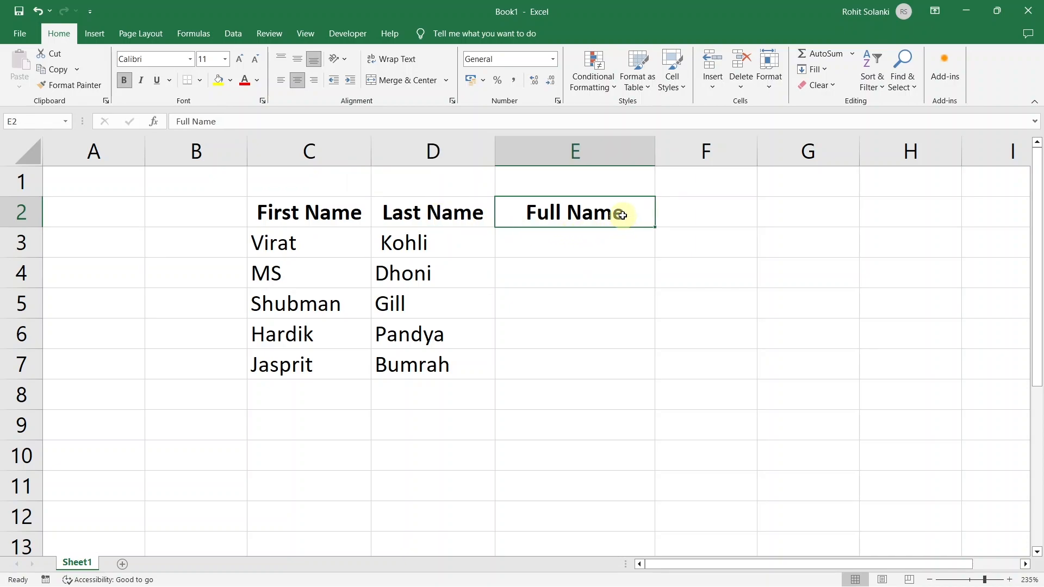
pyautogui.click(616, 246)
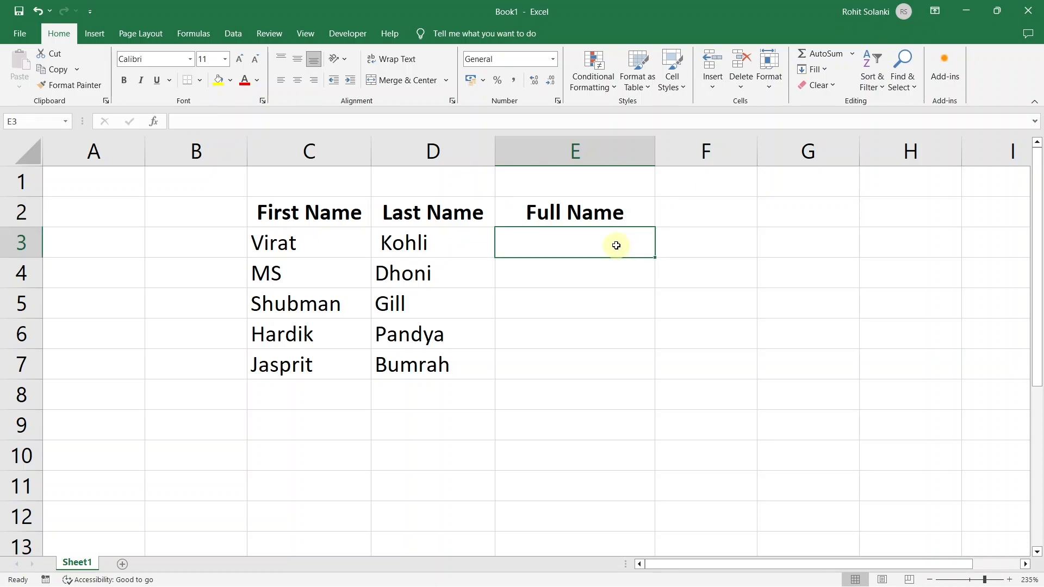
pyautogui.click(155, 121)
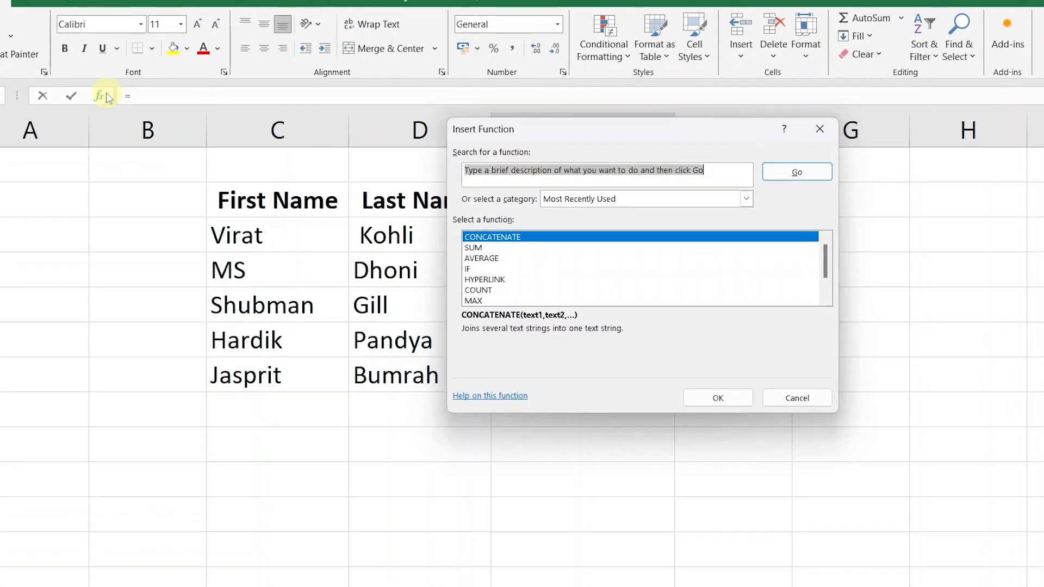
pyautogui.moveTo(571, 118); pyautogui.dragTo(457, 139)
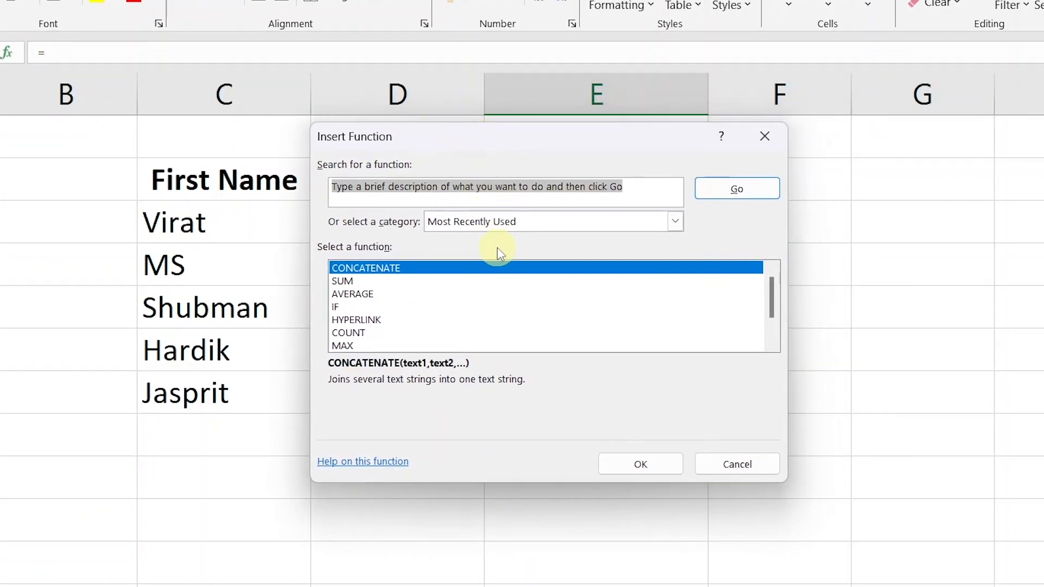
pyautogui.click(564, 225)
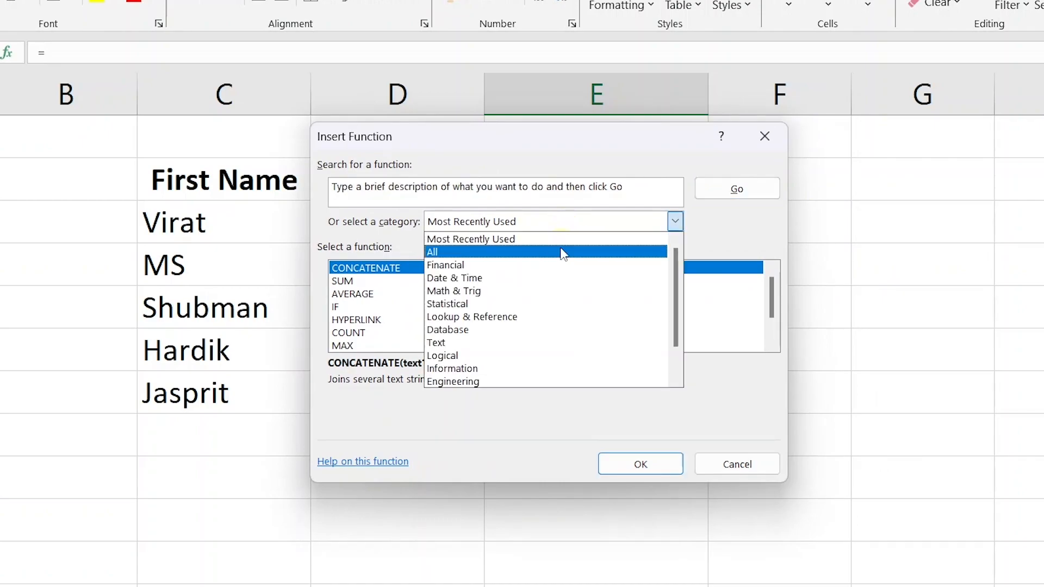
pyautogui.click(563, 252)
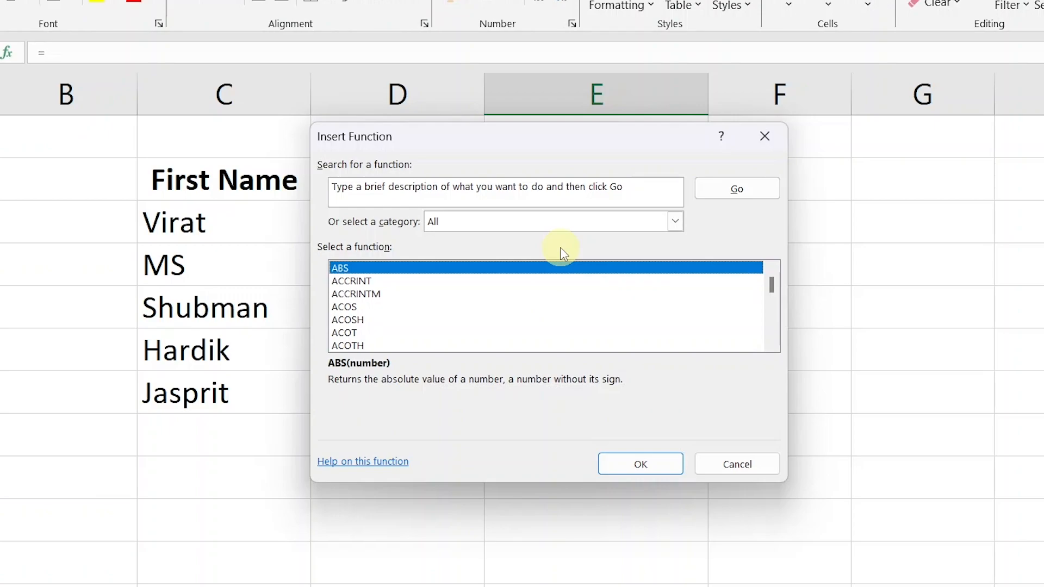
# Search for the function "concatenate" and insert CONCATENATE into the cell.
pyautogui.click(645, 183)
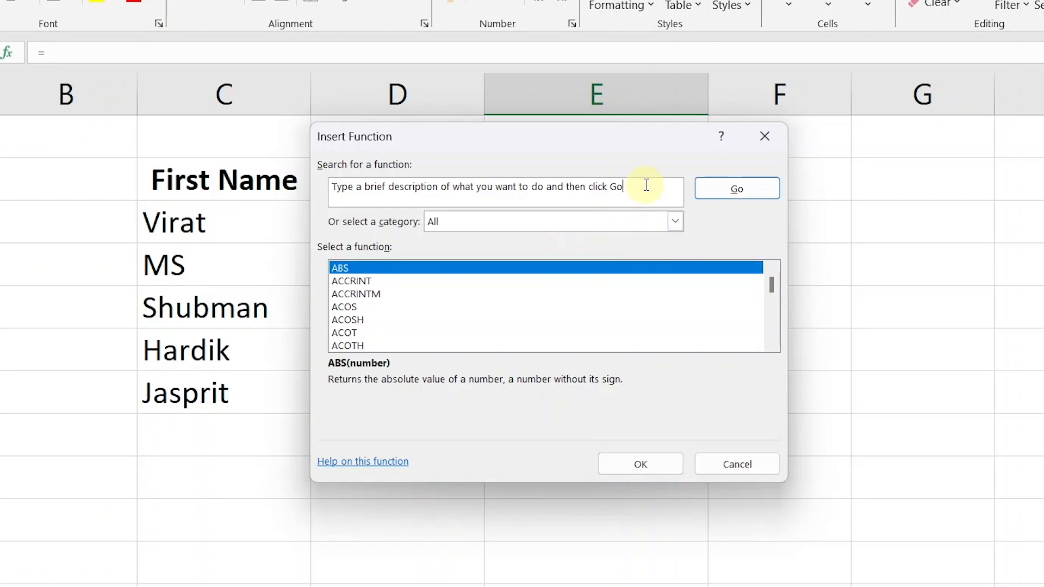
pyautogui.moveTo(647, 185); pyautogui.dragTo(329, 193)
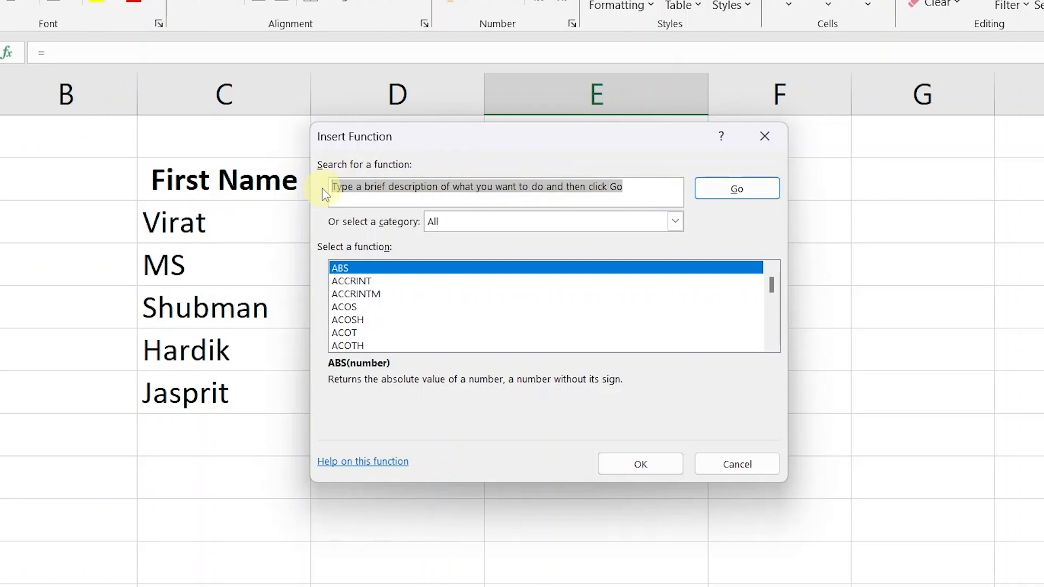
pyautogui.press('BackSpace')
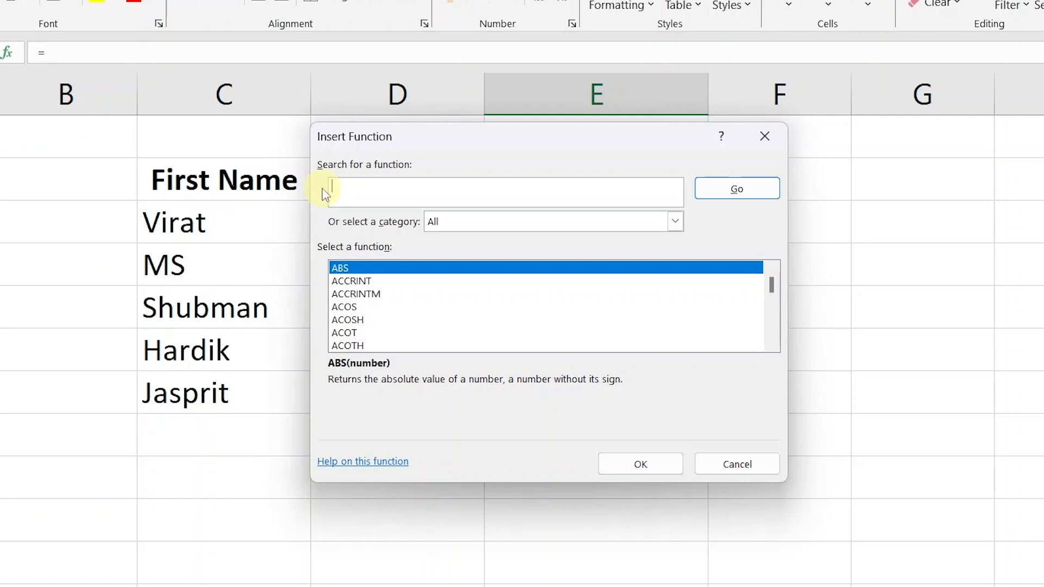
pyautogui.write('concatenate')
pyautogui.click(756, 191)
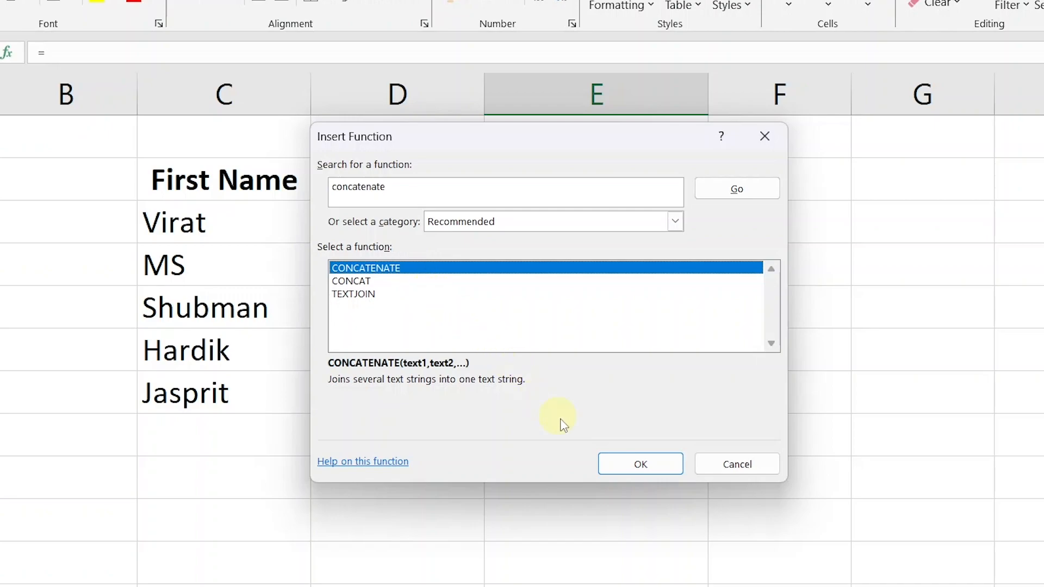
pyautogui.click(623, 477)
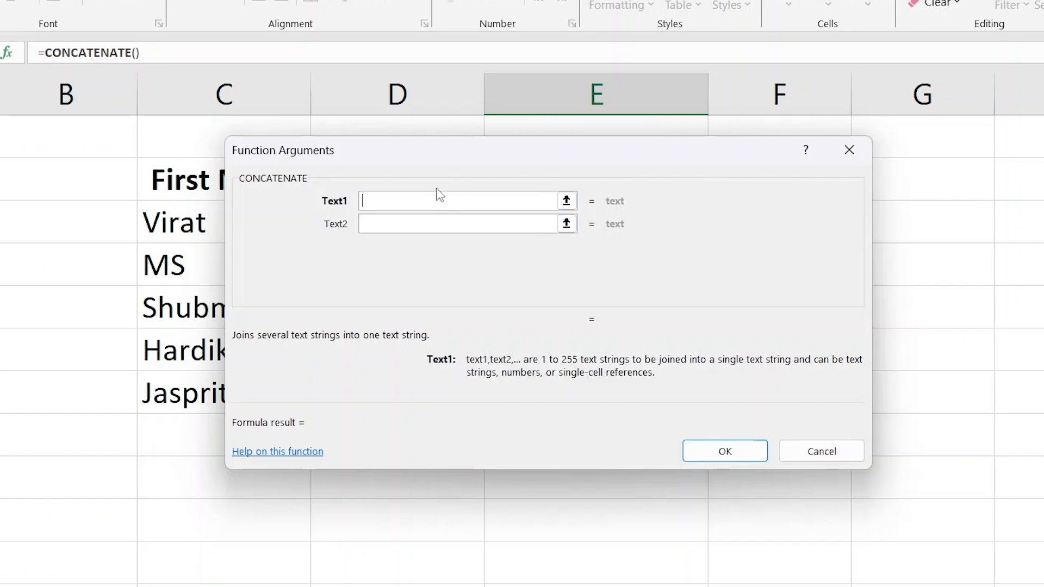
# Set the CONCATENATE arguments to C3, a quoted space " " and D3, and enter the formula in E3.
pyautogui.moveTo(429, 158); pyautogui.dragTo(723, 175)
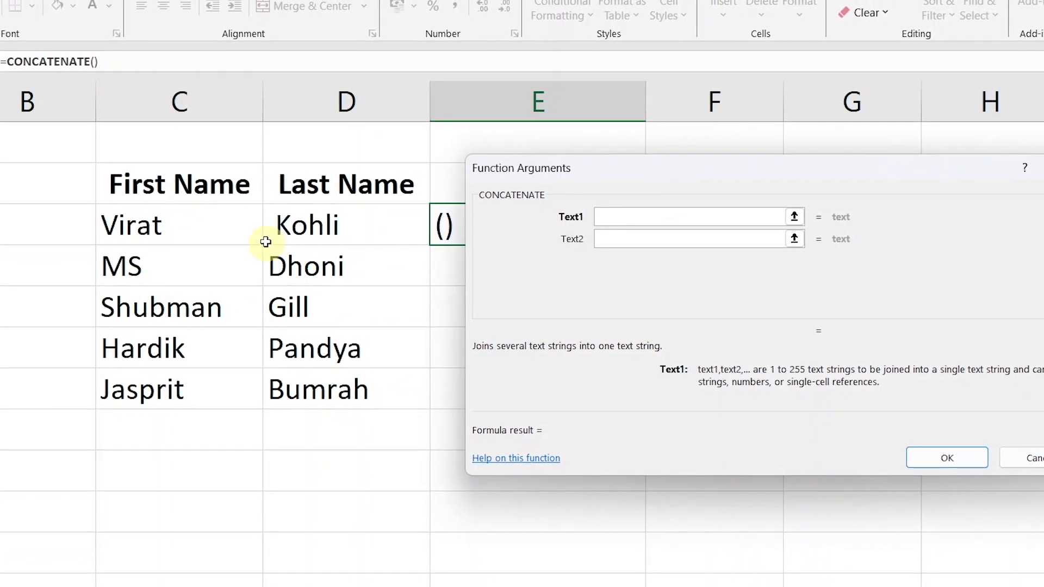
pyautogui.click(250, 228)
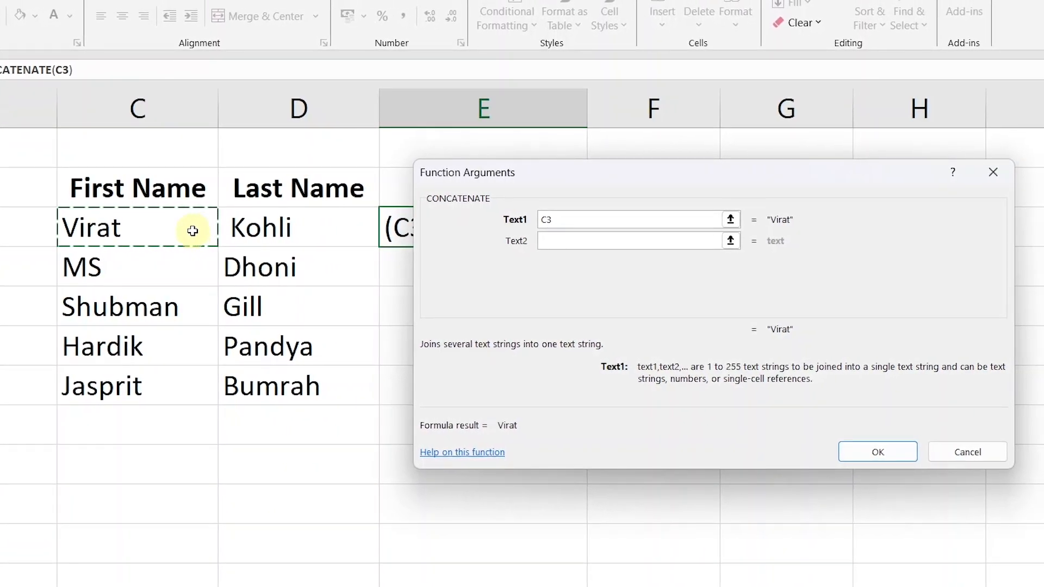
pyautogui.click(546, 239)
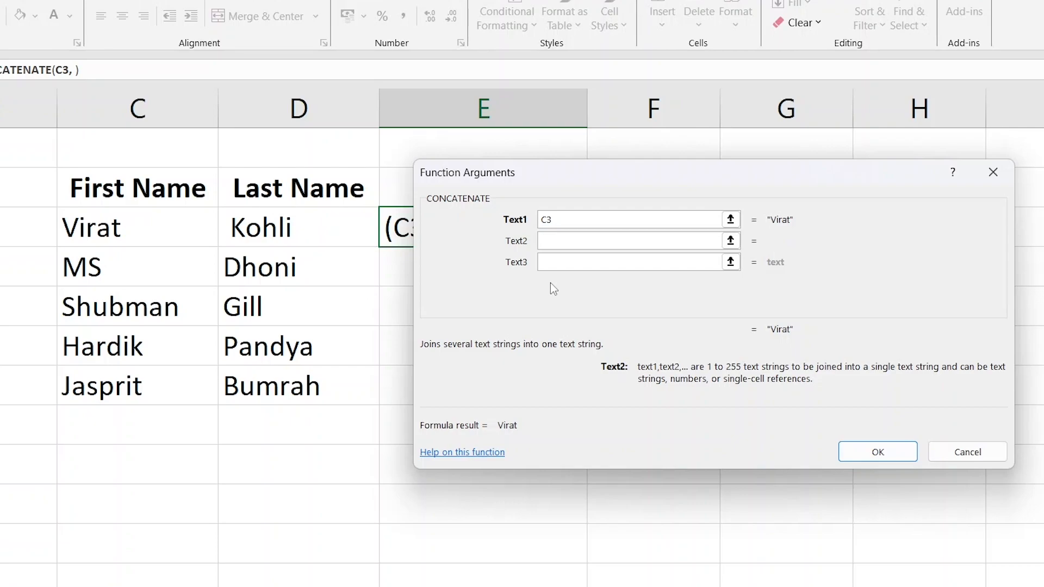
pyautogui.click(550, 266)
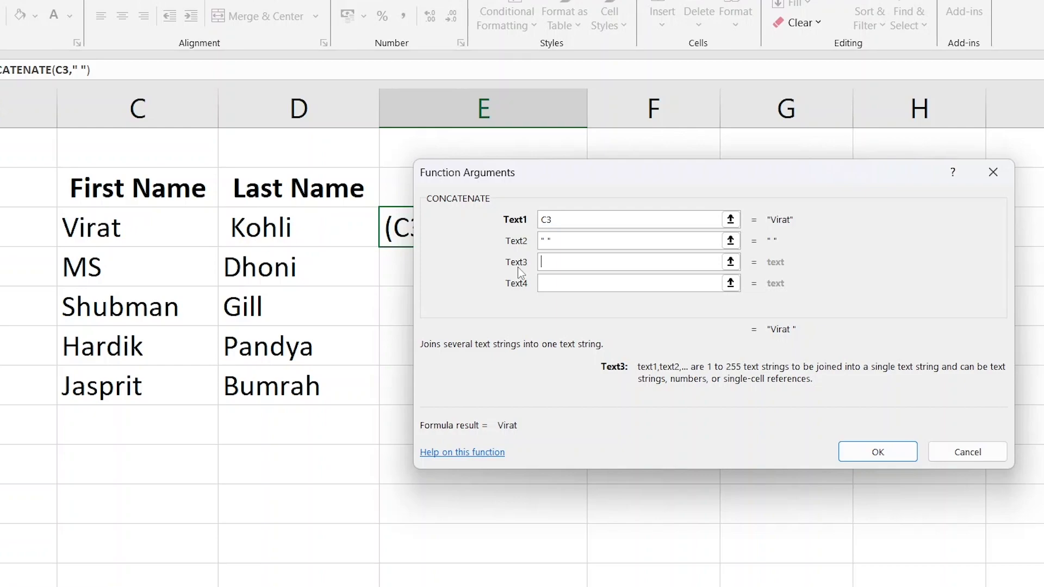
pyautogui.click(350, 231)
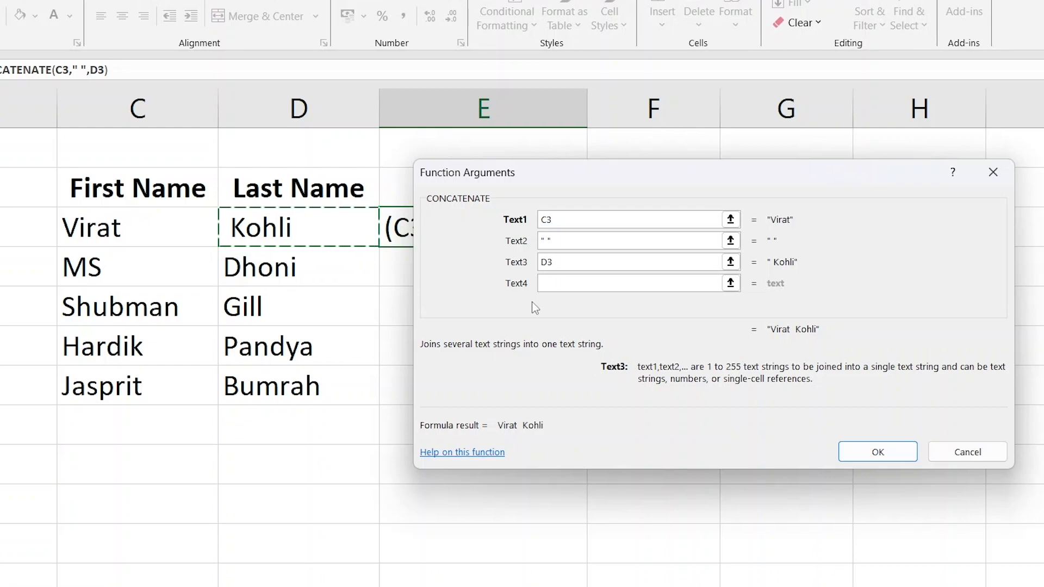
pyautogui.click(554, 284)
pyautogui.click(557, 301)
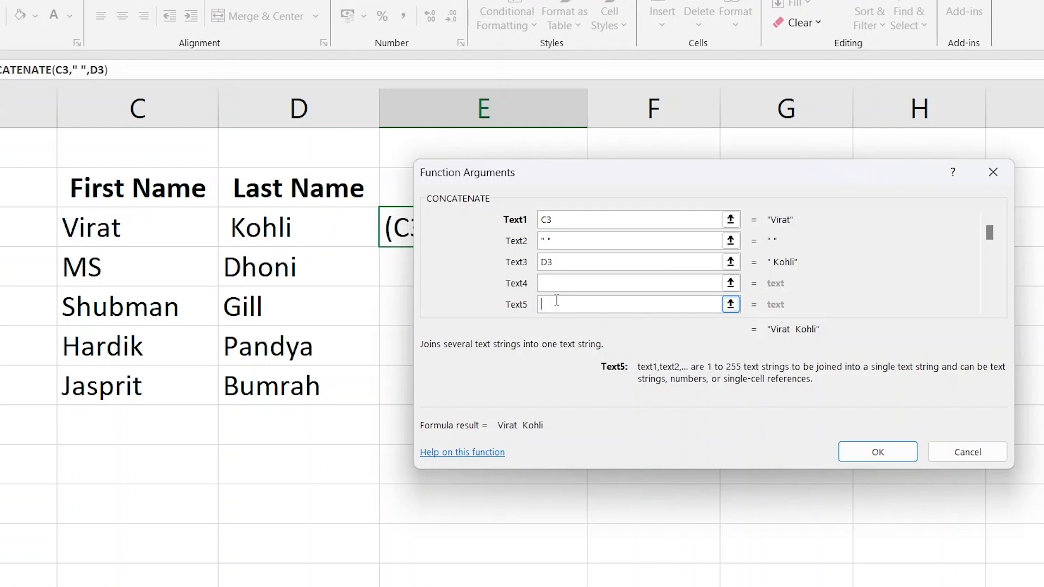
pyautogui.click(854, 458)
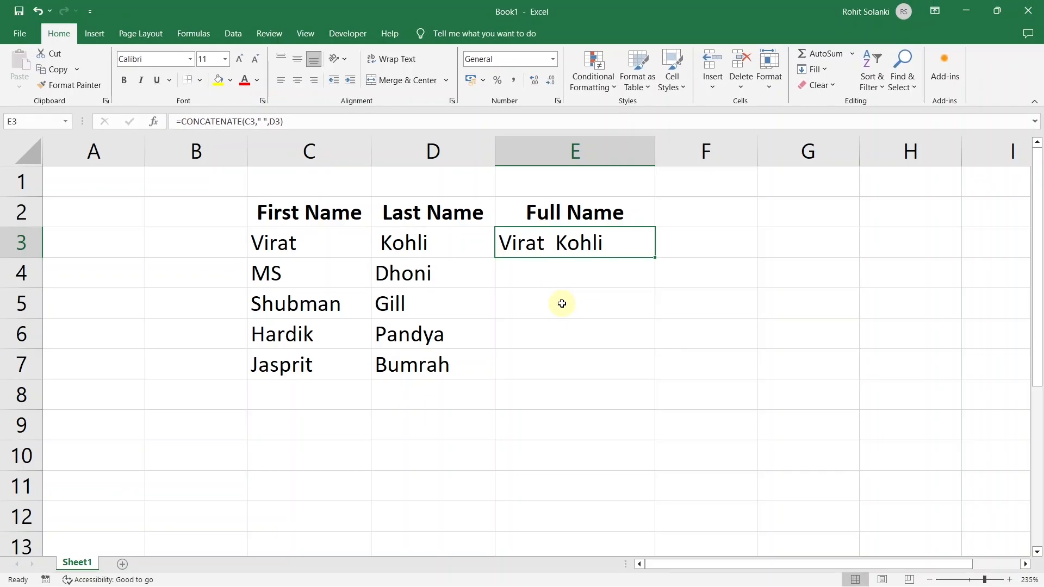
# Fill the full-name formula from E3 down to E7.
pyautogui.moveTo(655, 260); pyautogui.dragTo(653, 376)
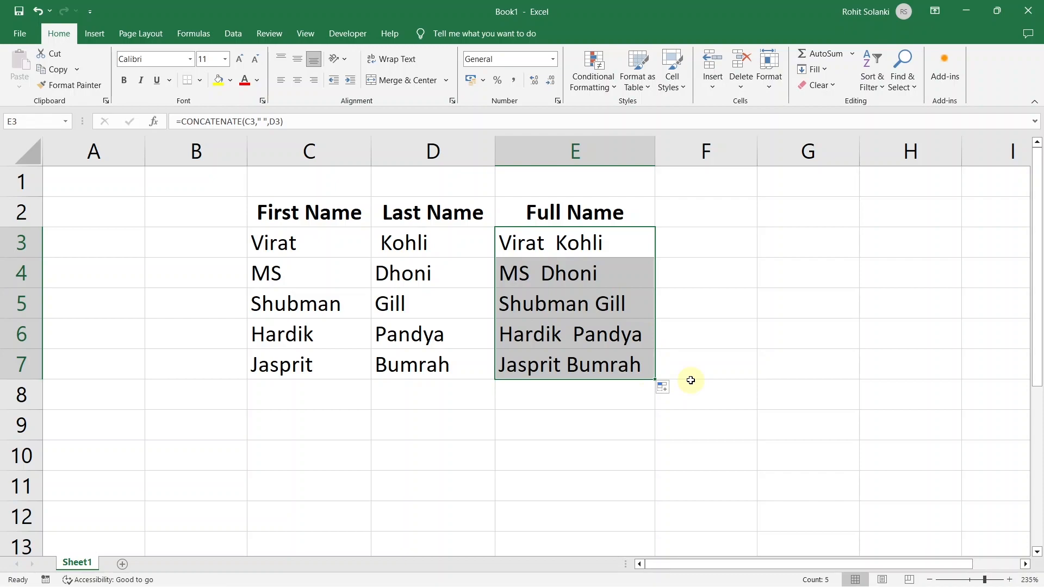
pyautogui.click(650, 366)
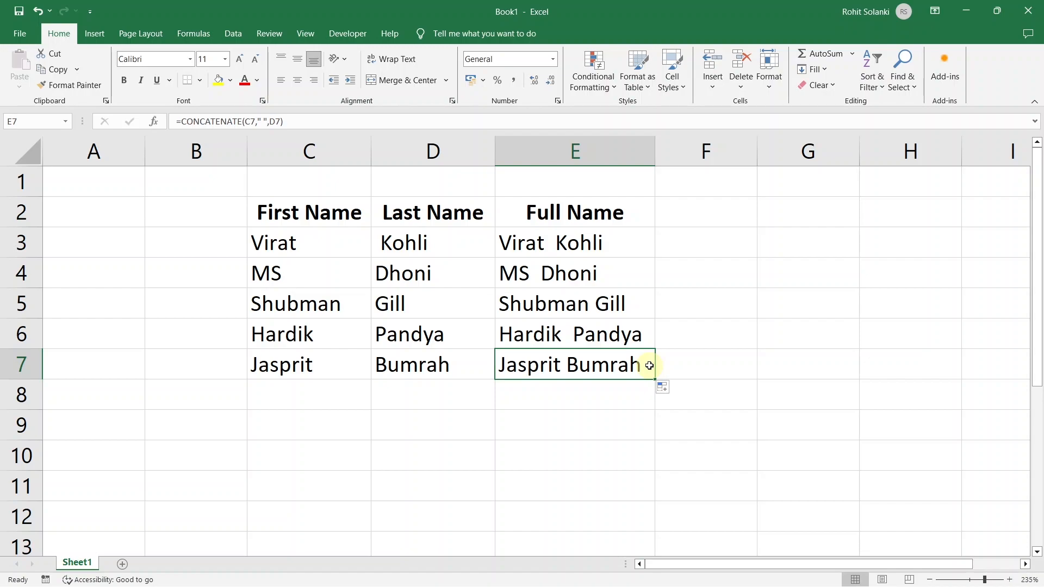
# Replace the last name in D3 with a different surname and check the full name in E3.
pyautogui.click(483, 247)
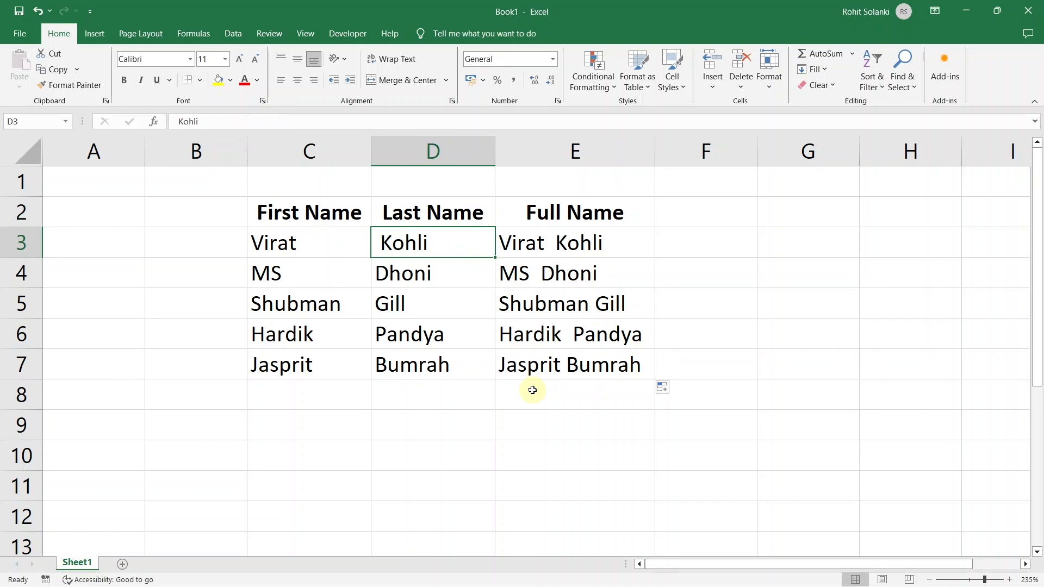
pyautogui.write('Sharma')
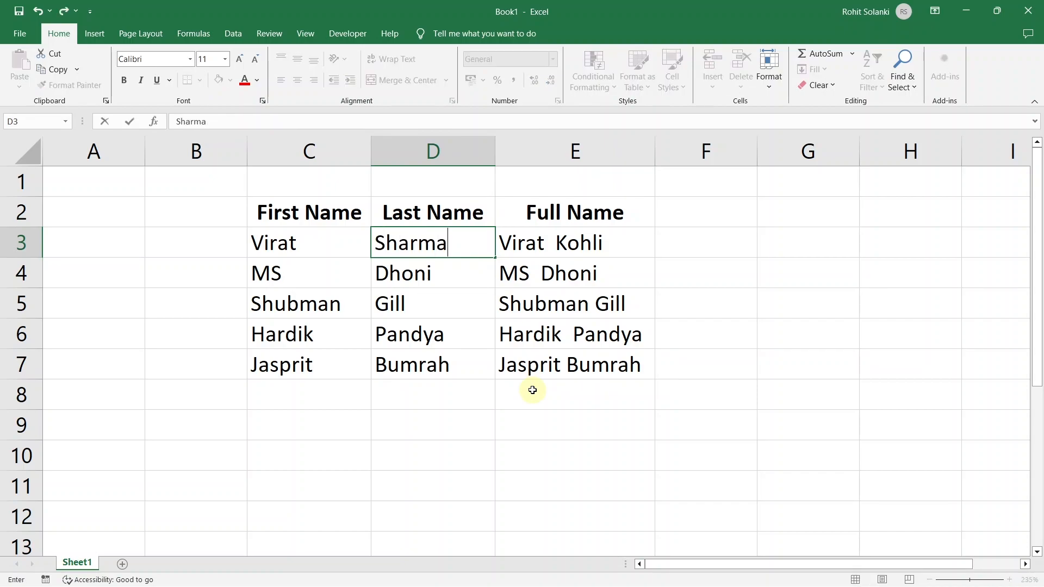
pyautogui.press('Return')
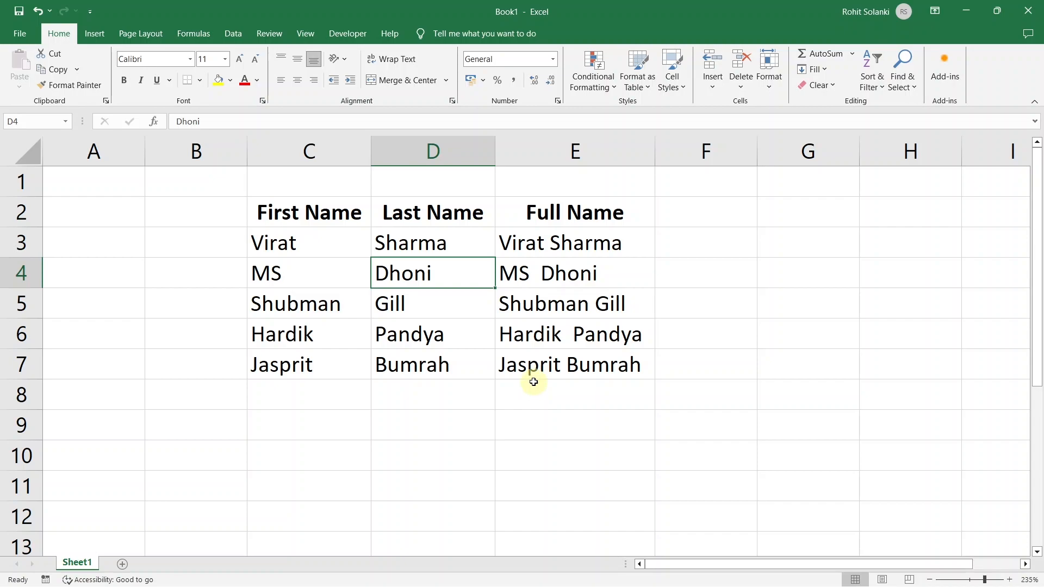
pyautogui.click(633, 247)
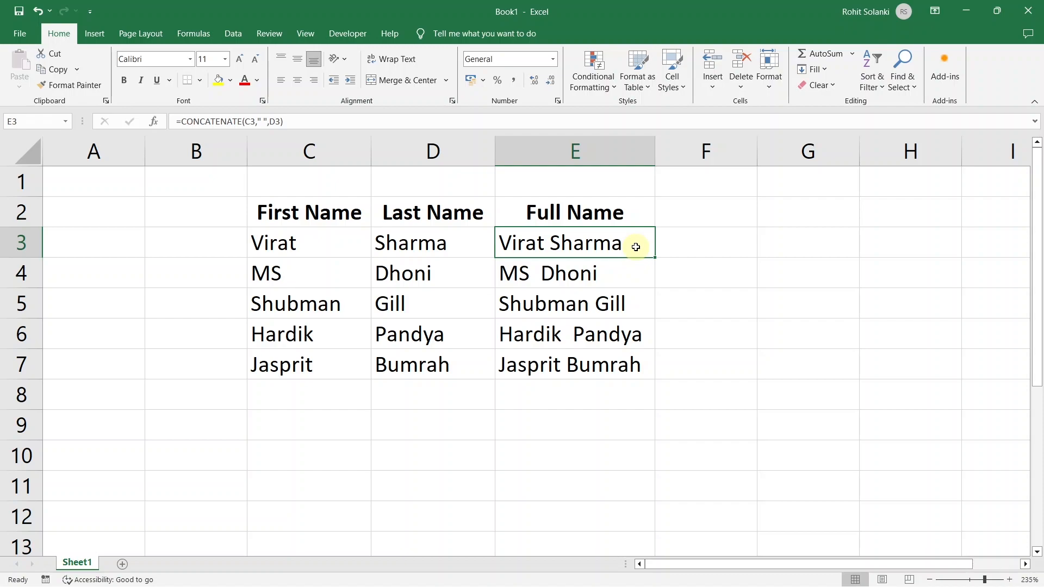
# Copy the full names in E3:E7 and paste them as values only starting at H3.
pyautogui.moveTo(638, 242); pyautogui.dragTo(629, 364)
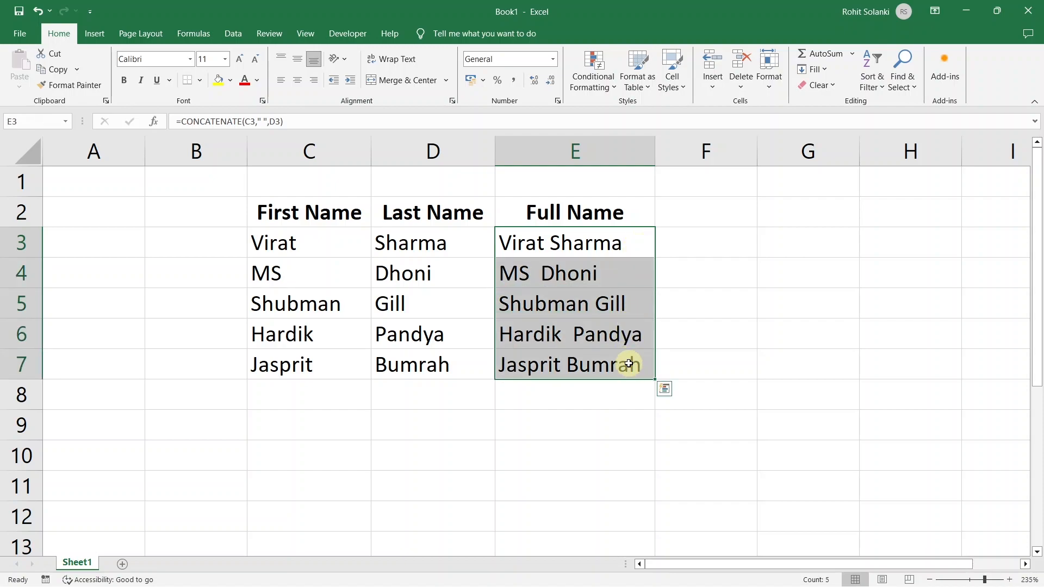
pyautogui.click(635, 243)
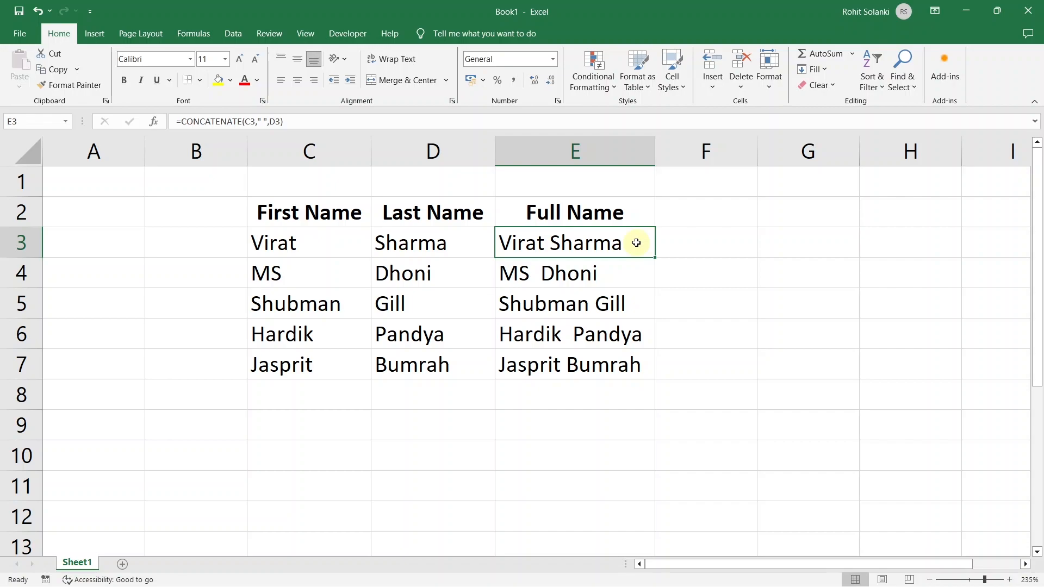
pyautogui.moveTo(636, 242); pyautogui.dragTo(626, 362)
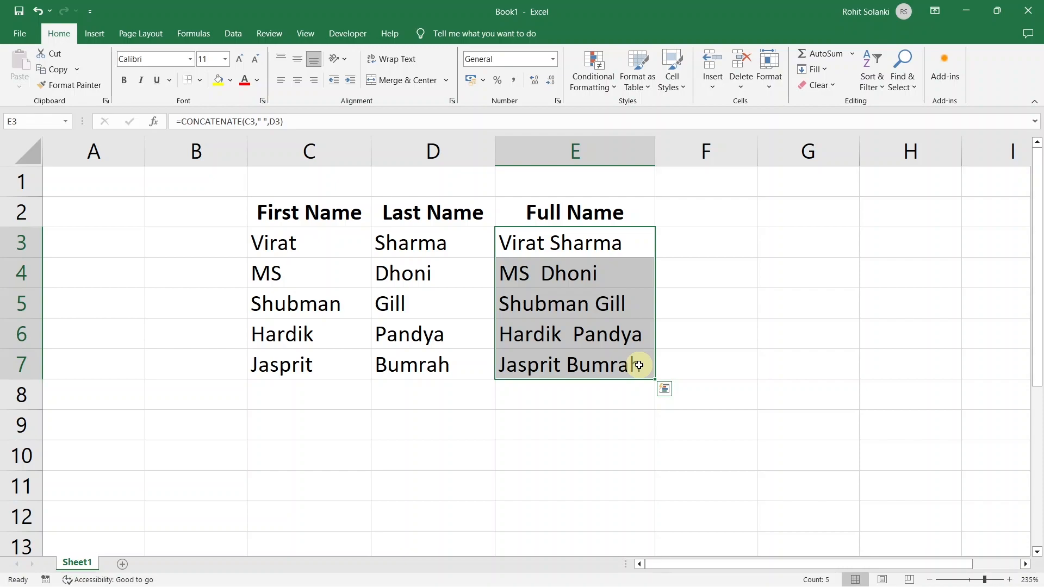
pyautogui.hotkey('ctrl', 'c')
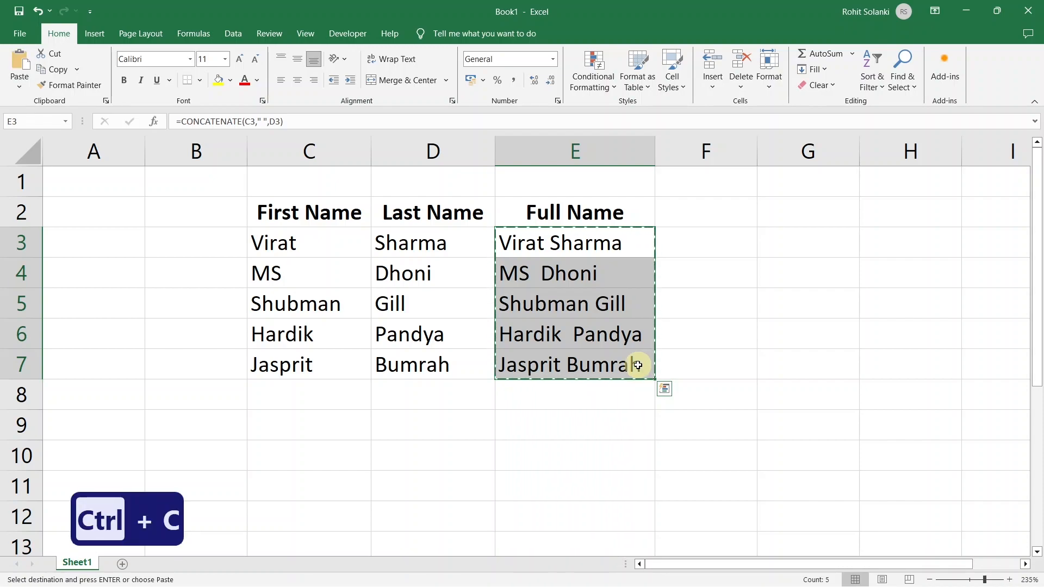
pyautogui.click(902, 240)
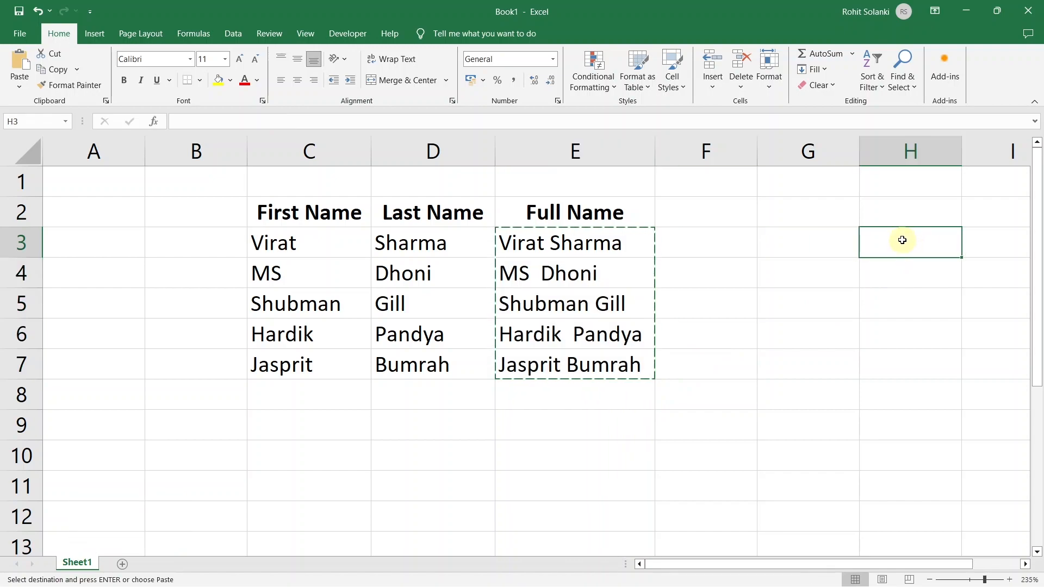
pyautogui.rightClick(905, 242)
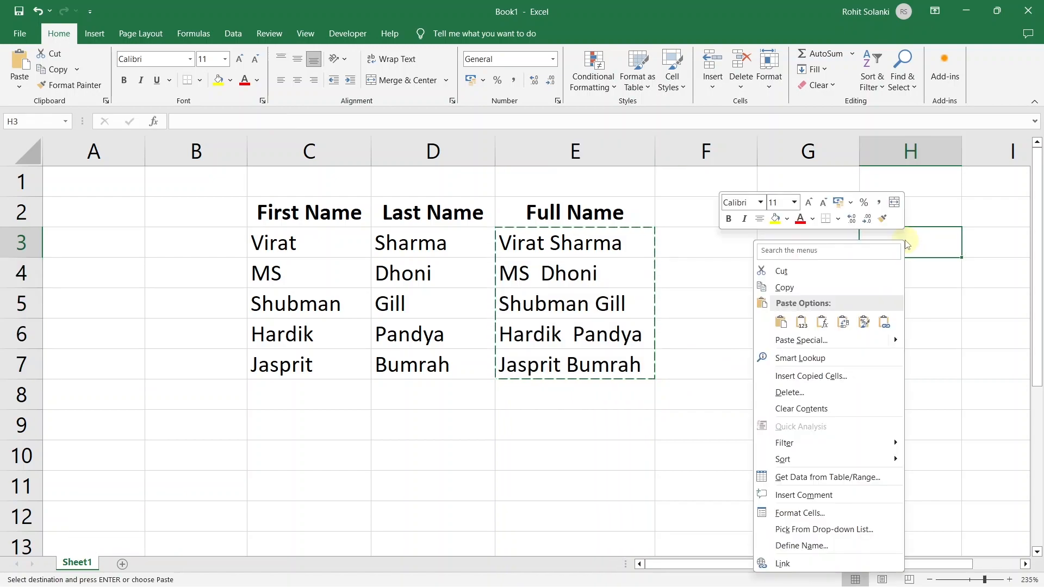
pyautogui.click(800, 326)
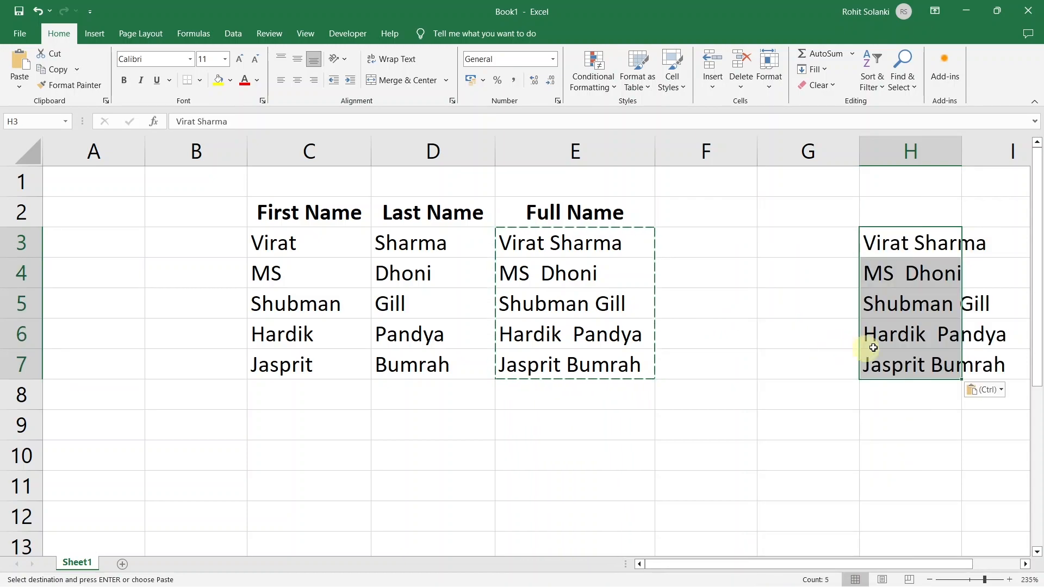
pyautogui.click(904, 336)
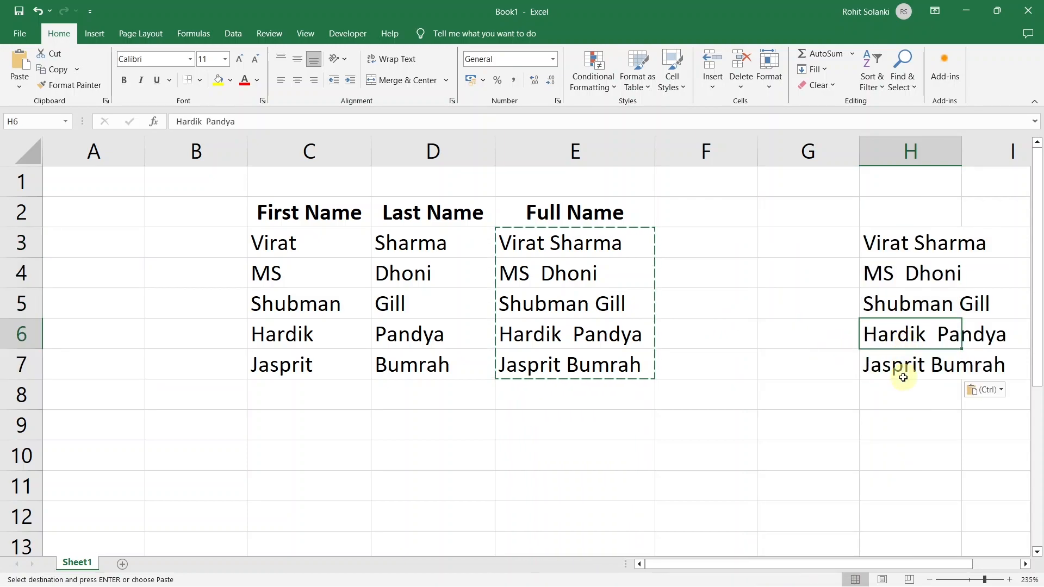
pyautogui.press('Escape')
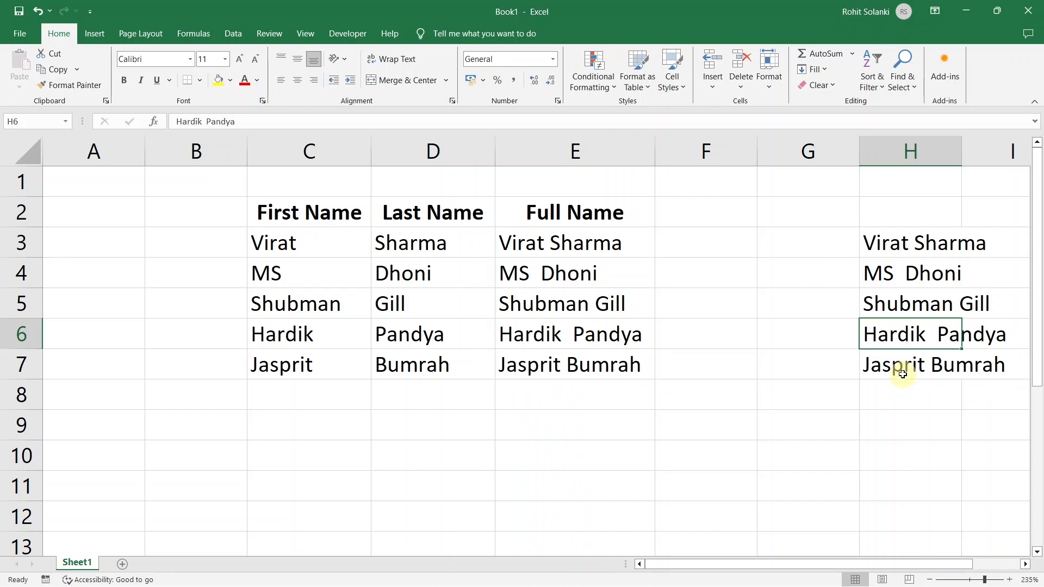